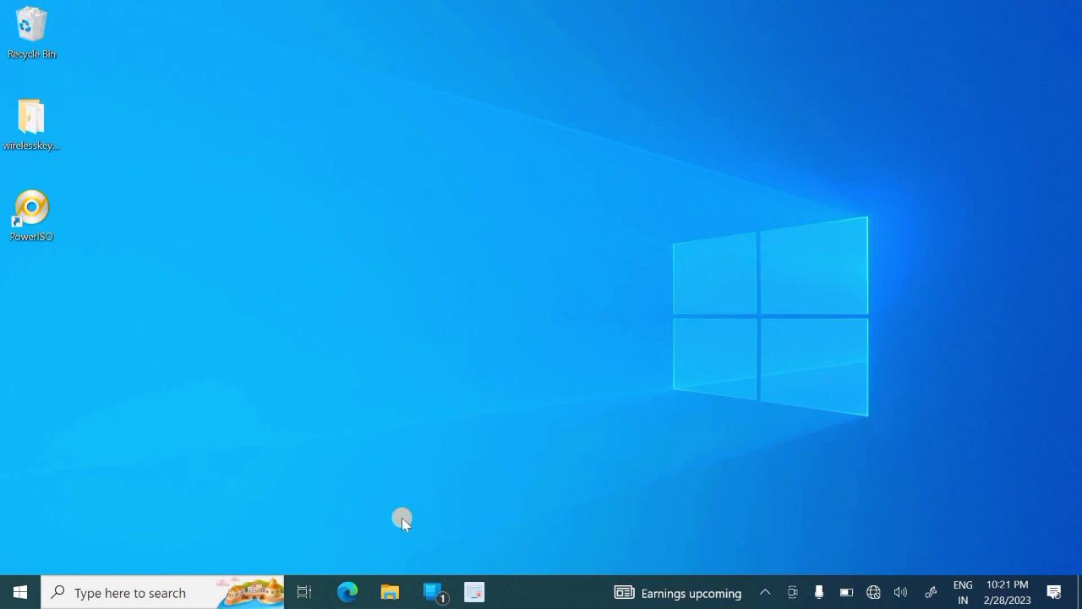
Browse to D:\PHOTO7 in a maximized File Explorer window and select the Serial file
left_click(389, 590)
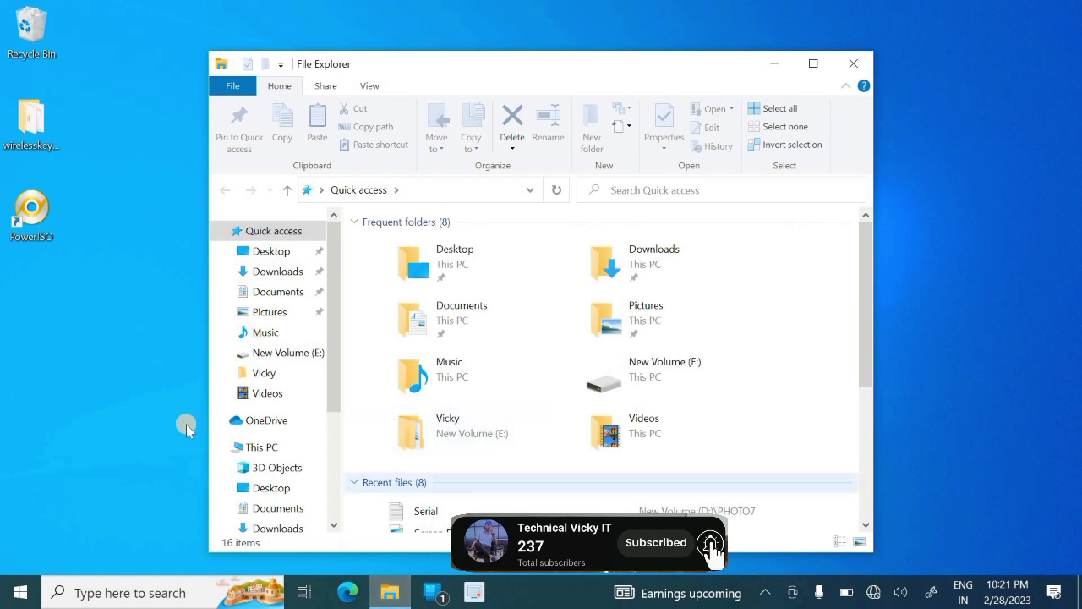
left_click(273, 446)
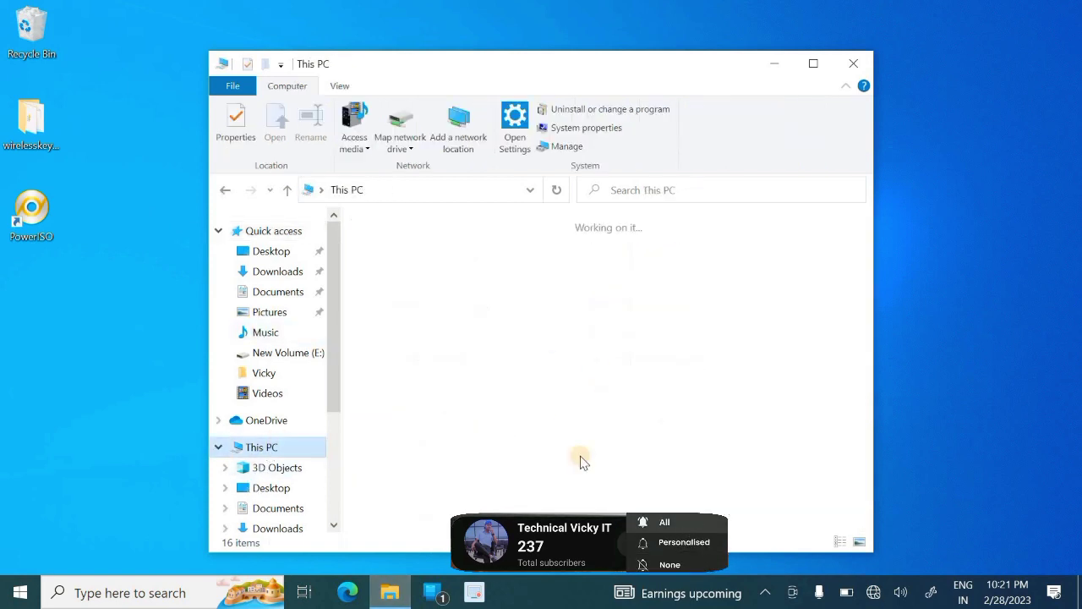
double_click(699, 468)
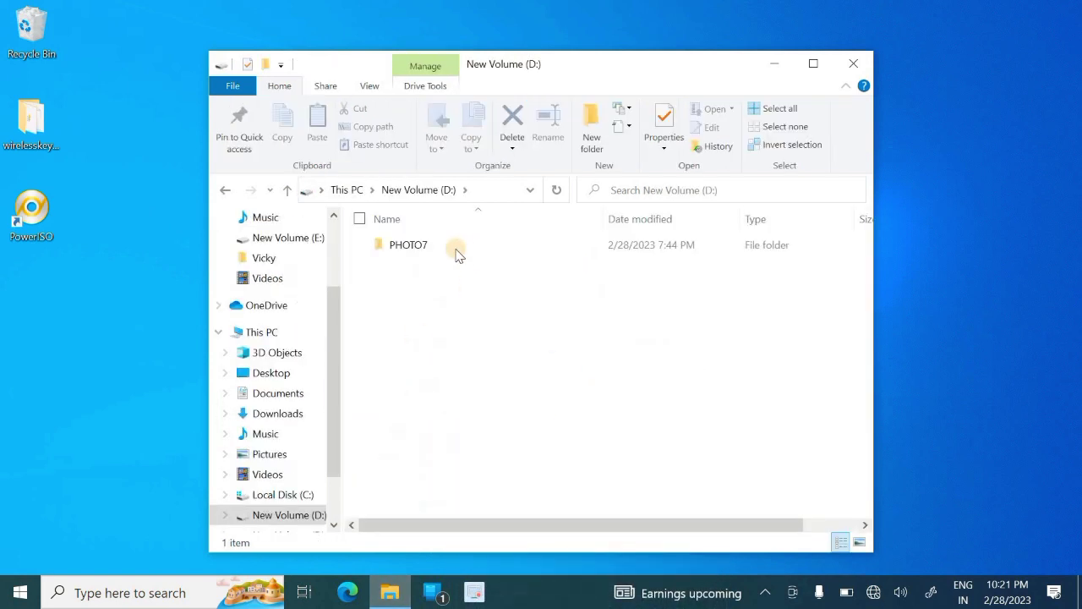
double_click(451, 253)
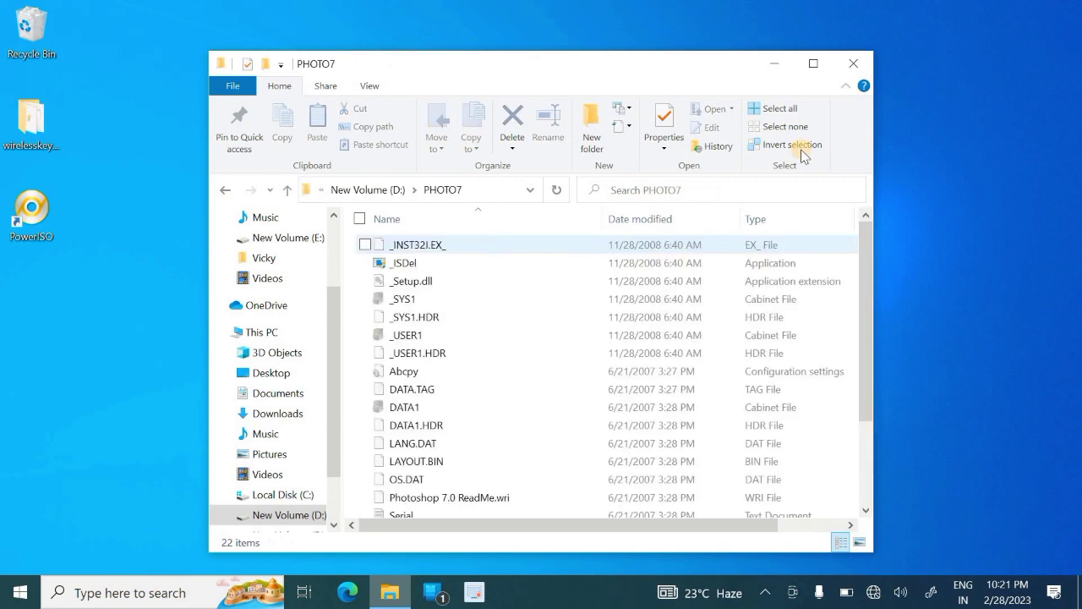
left_click(814, 65)
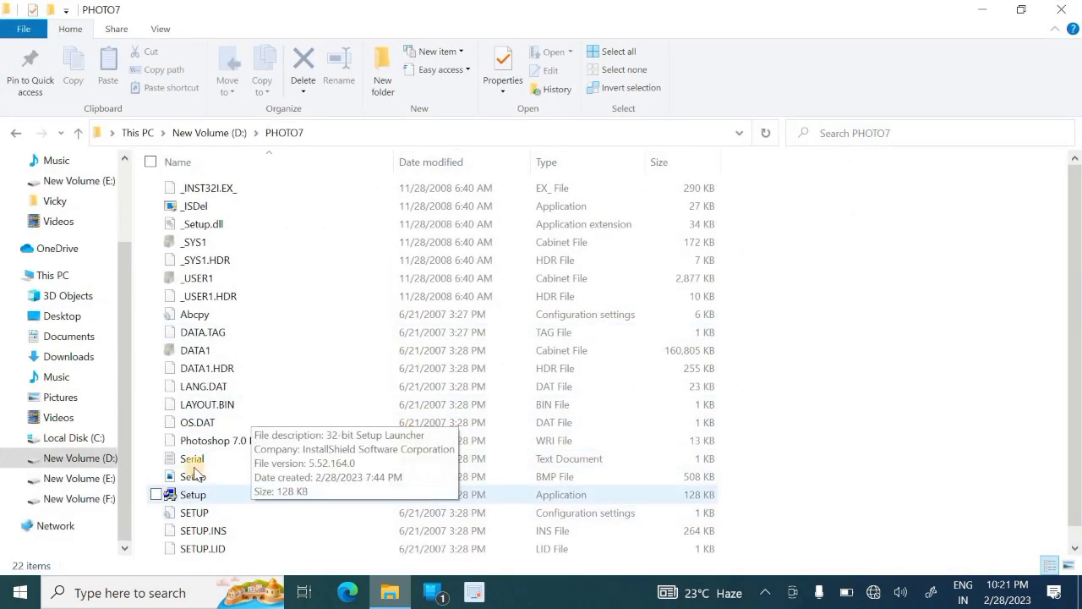
left_click(203, 462)
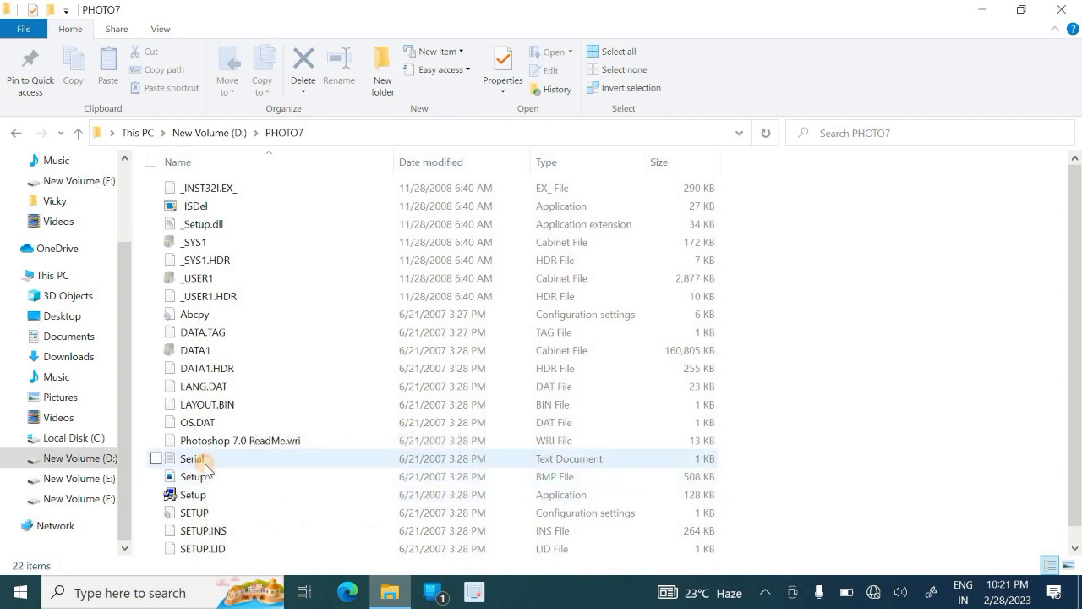
Run Setup and pass the welcome, notice and language screens, accepting the licence agreement
left_click(241, 501)
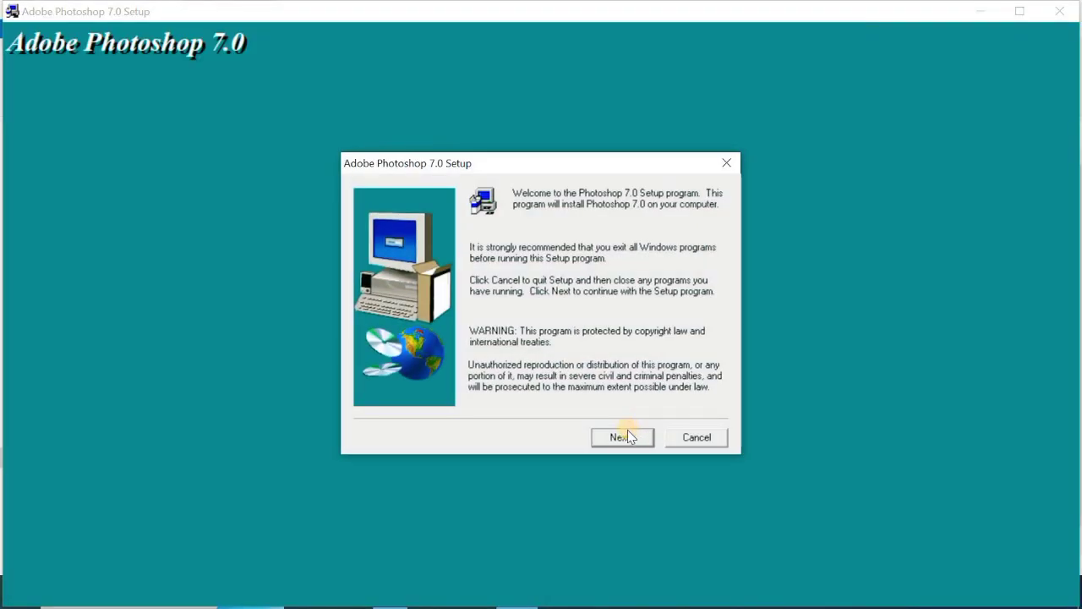
left_click(627, 432)
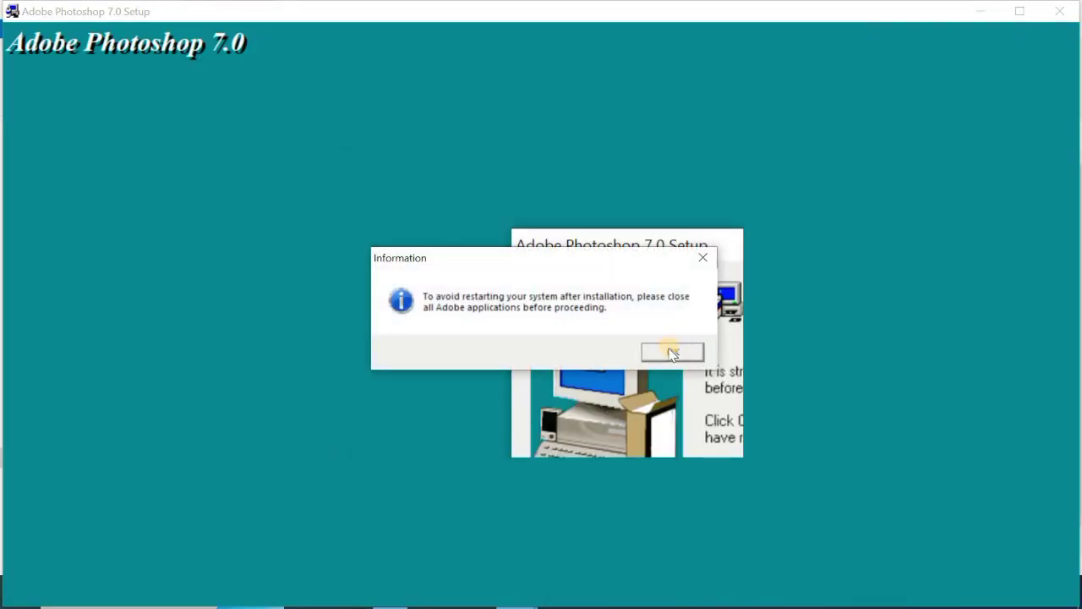
left_click(672, 354)
left_click(619, 435)
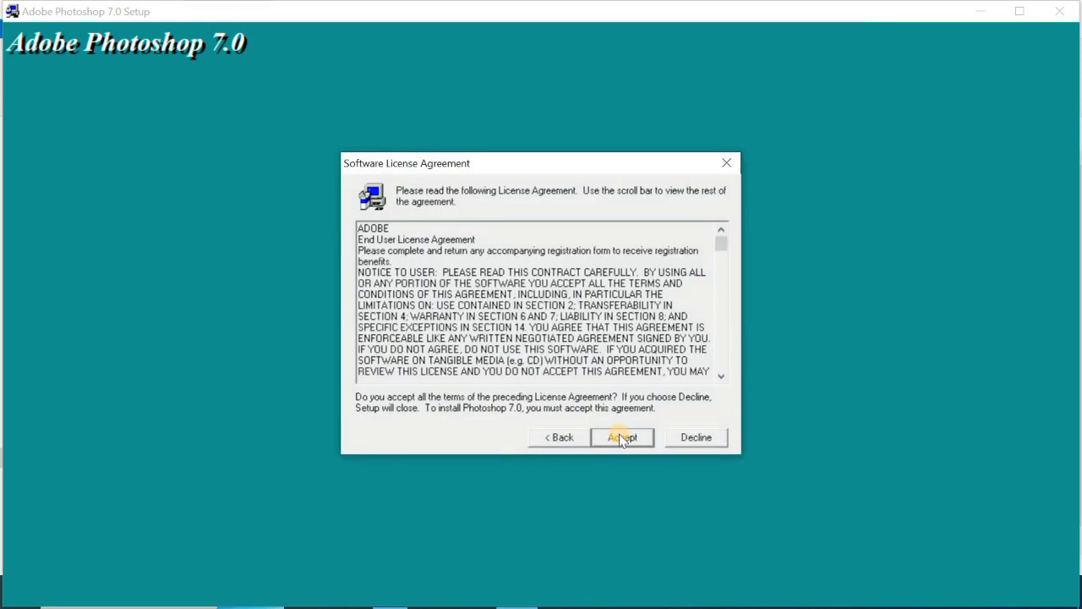
left_click(619, 435)
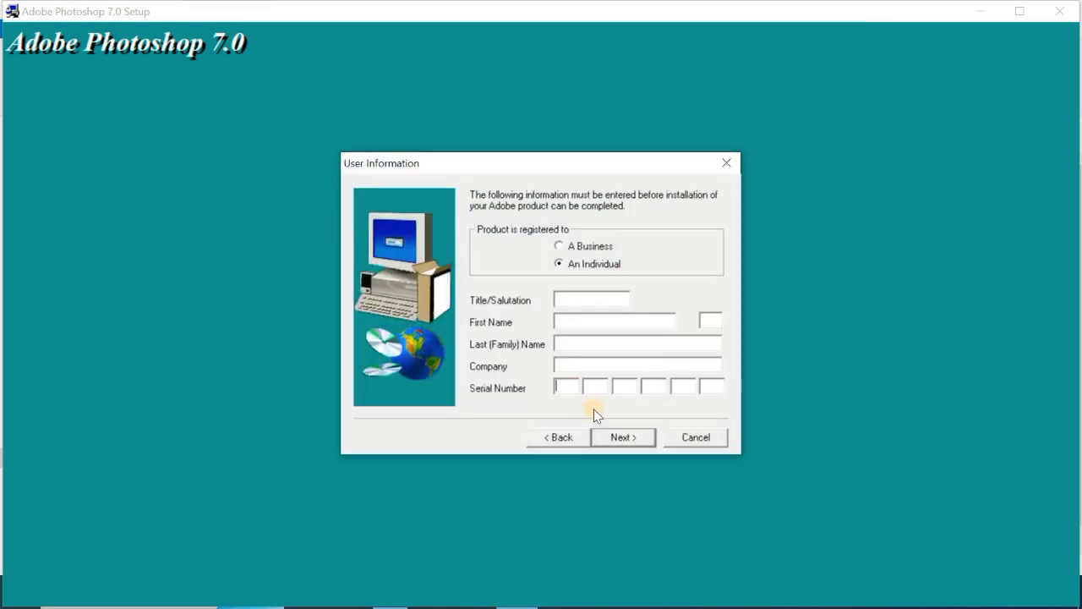
Open Serial.txt in Notepad, highlight the serial number, and return to the Setup form
left_click(981, 11)
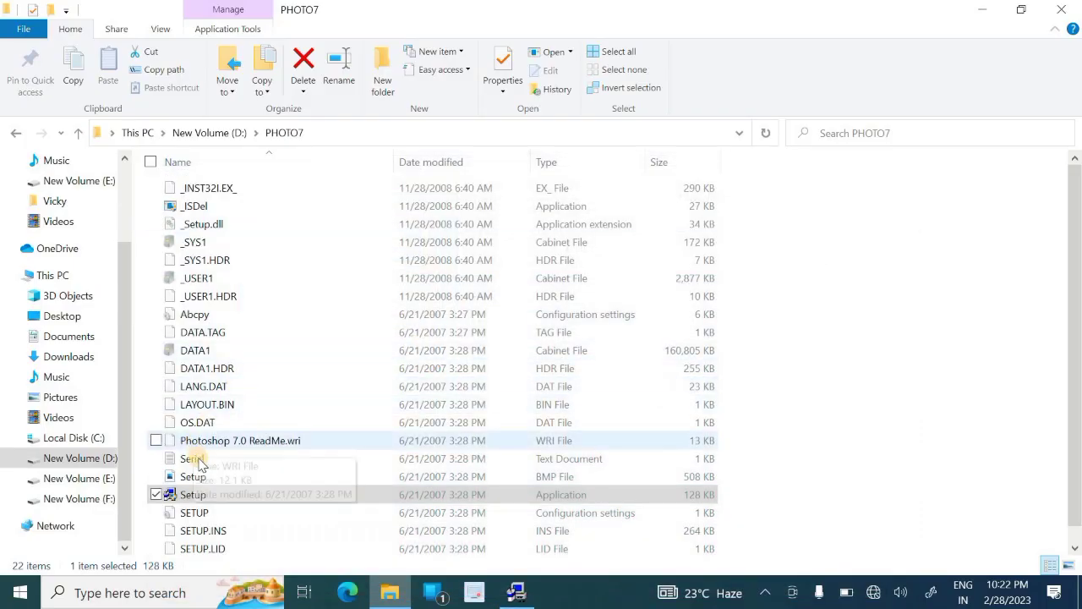
double_click(192, 458)
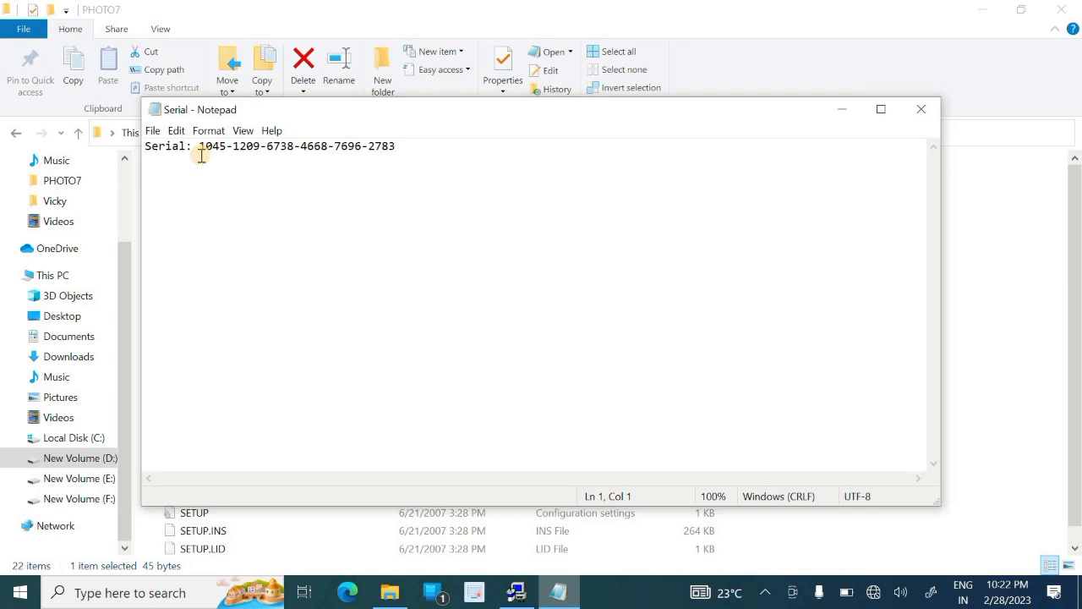
left_click_drag(201, 149, 426, 166)
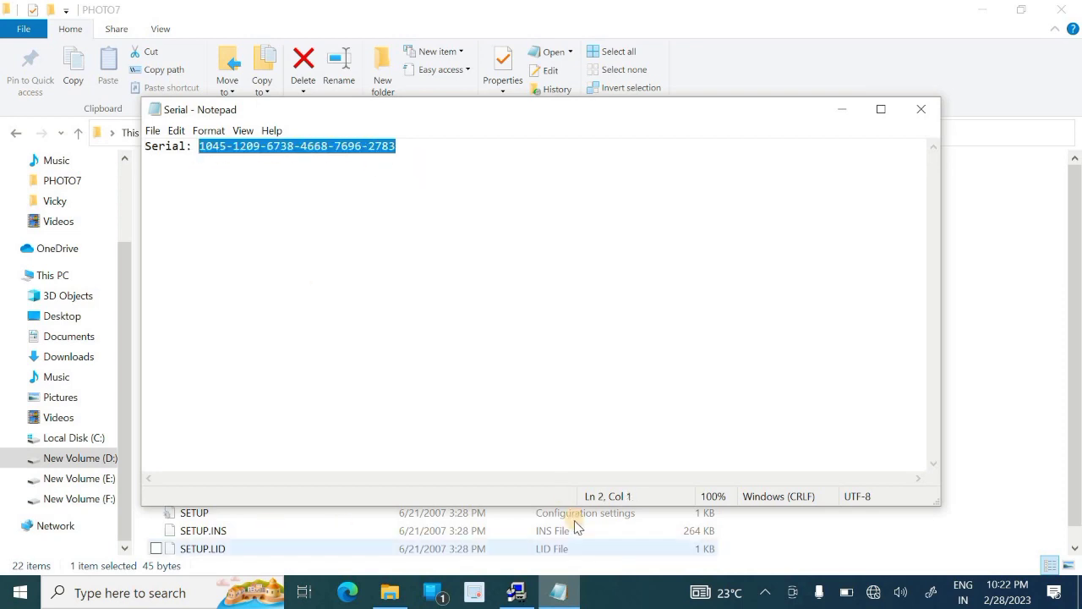
left_click(519, 593)
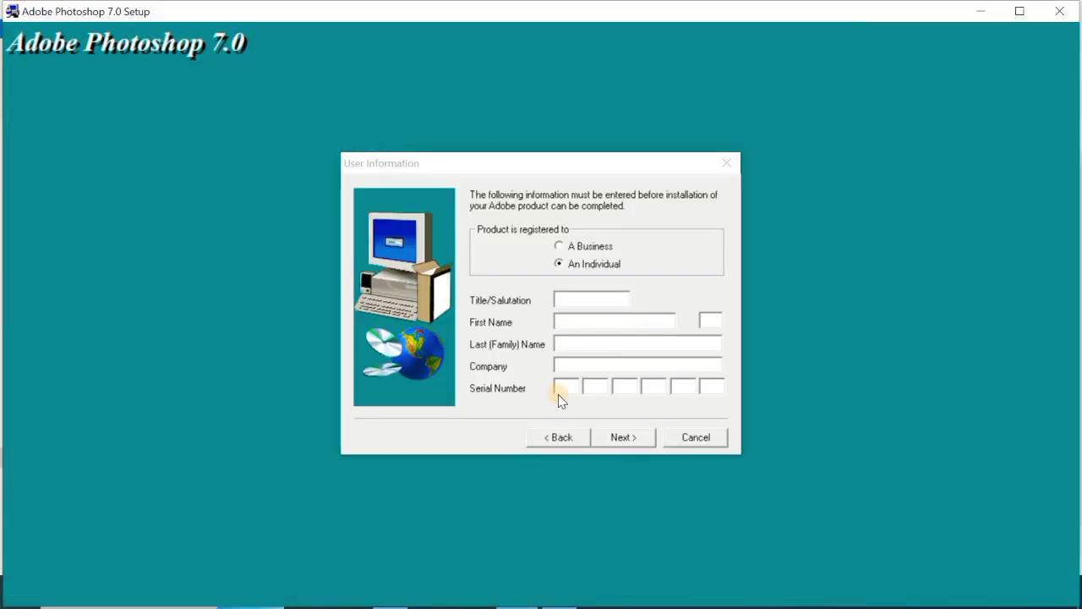
Paste the serial number and enter a title and last name on the User Information form
left_click(564, 385)
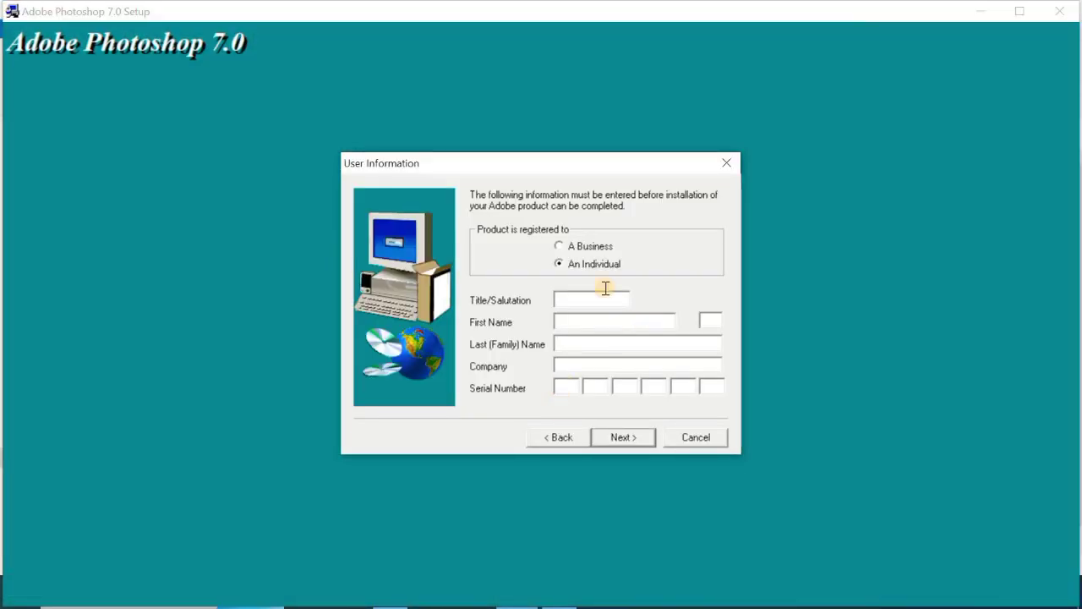
key("ctrl+v")
left_click(581, 297)
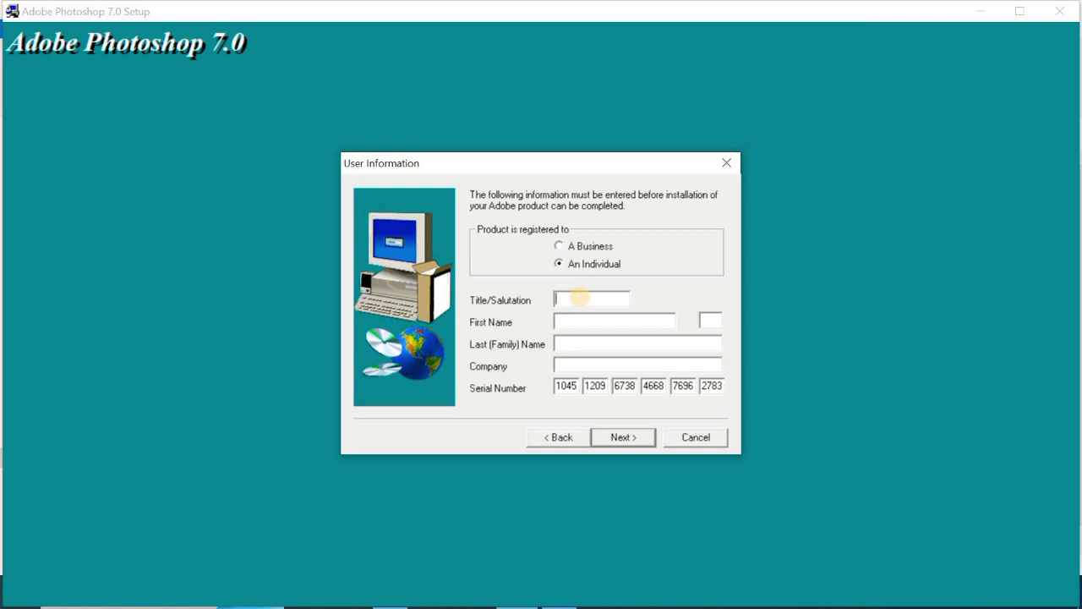
type("p")
key("Tab")
type("h")
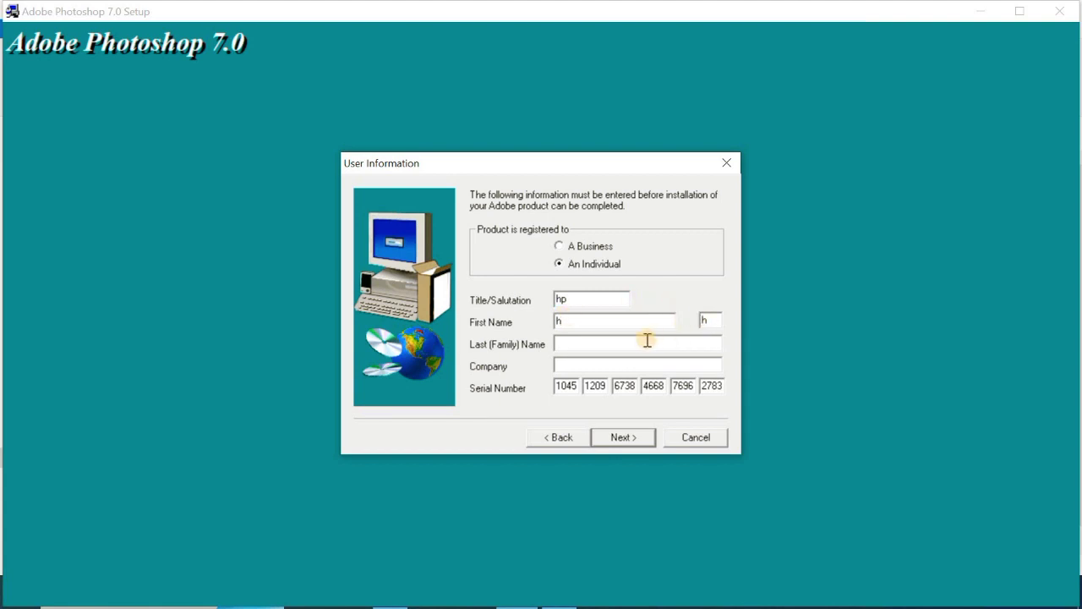
left_click(616, 345)
type("h")
type("h")
Submit and confirm the registration details, keeping the Typical setup type
left_click(623, 439)
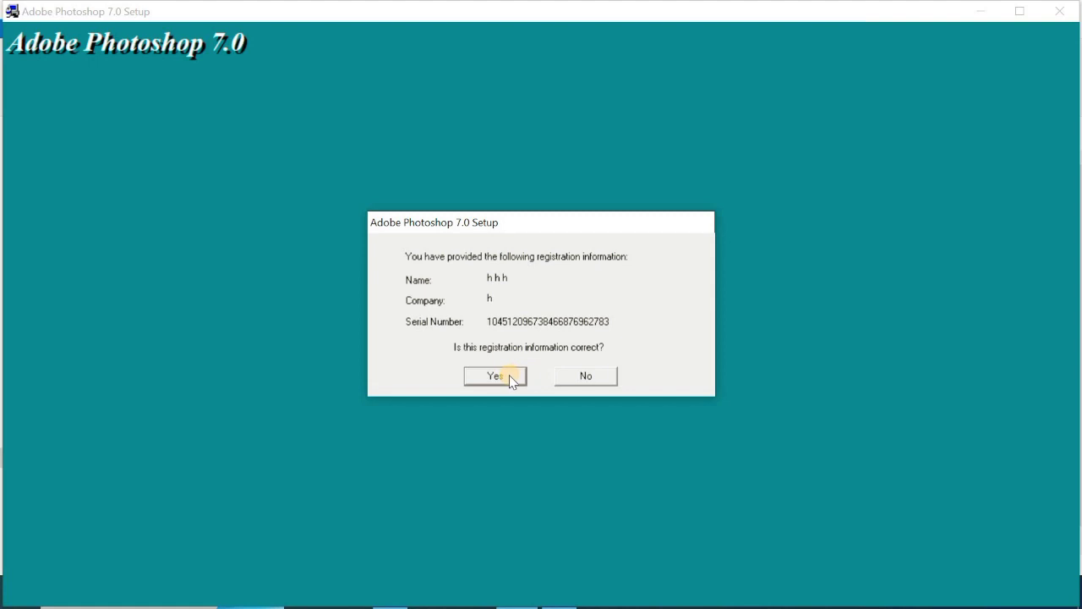
left_click(510, 381)
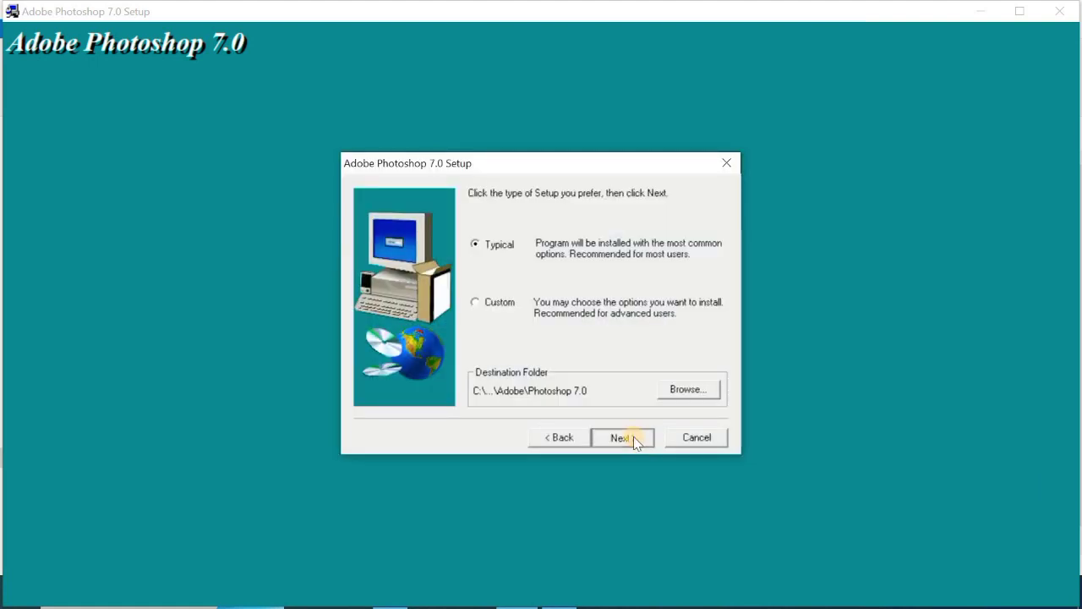
left_click(623, 437)
Install with default file associations, untick Display Photoshop ReadMe file, and finish setup
left_click(623, 437)
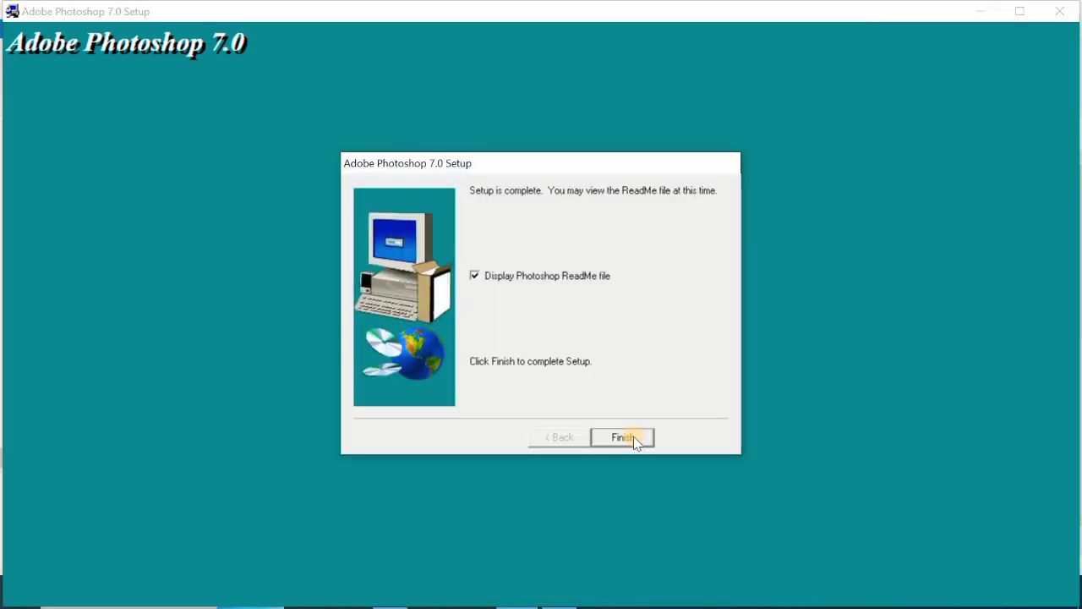
left_click(483, 275)
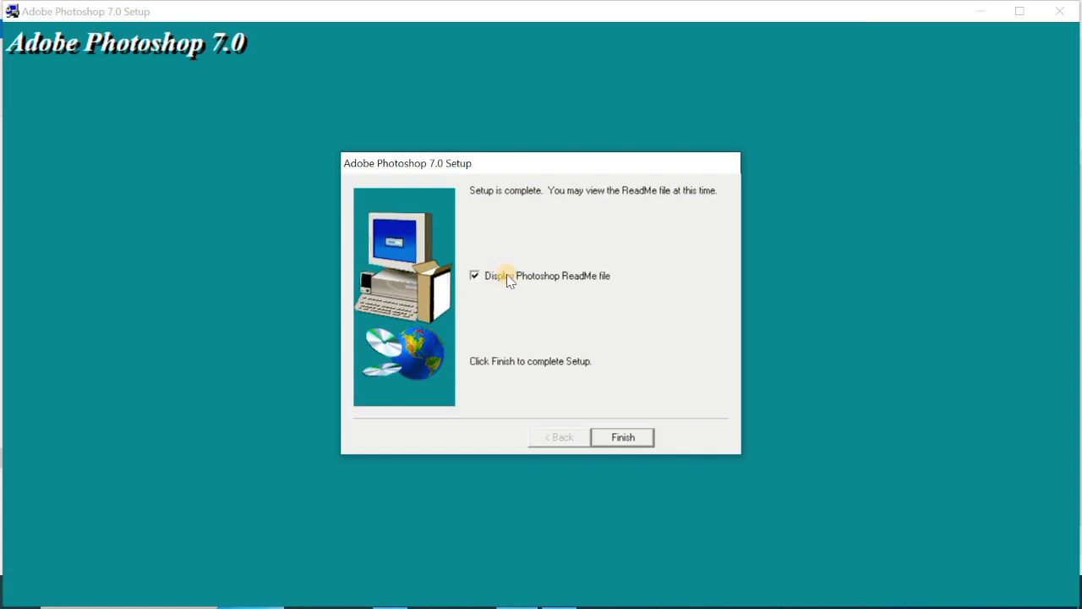
left_click(618, 436)
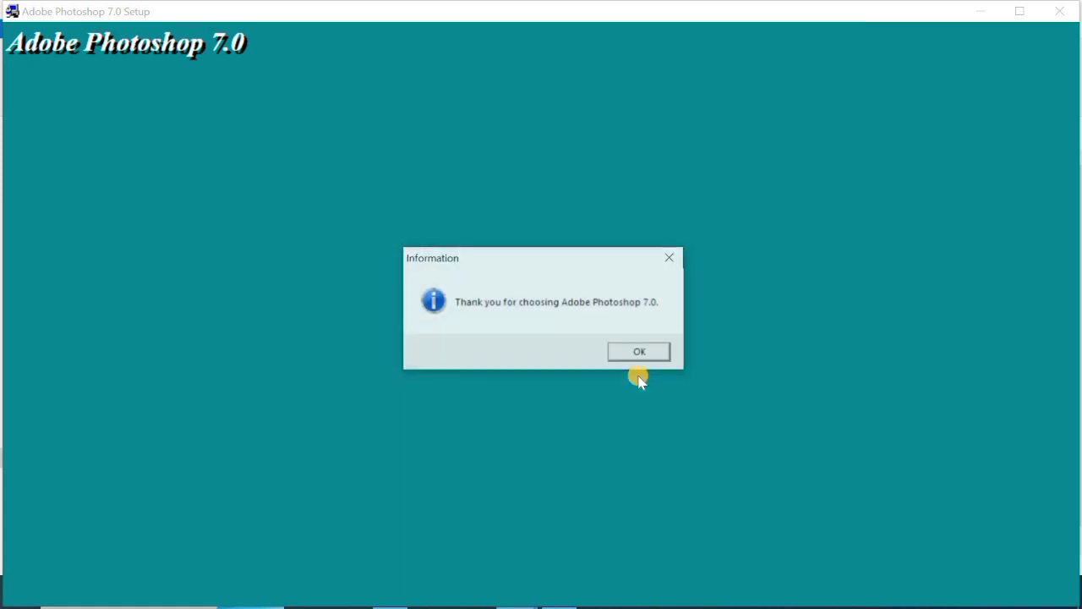
Dismiss the thank-you message, close Notepad, and minimize the PHOTO7 folder
left_click(638, 353)
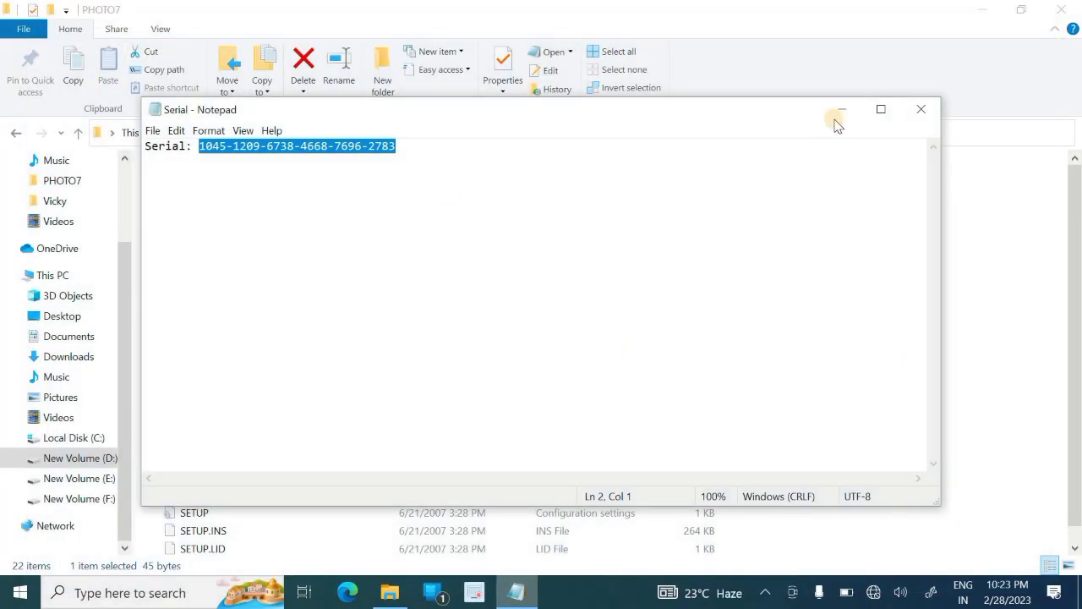
left_click(920, 109)
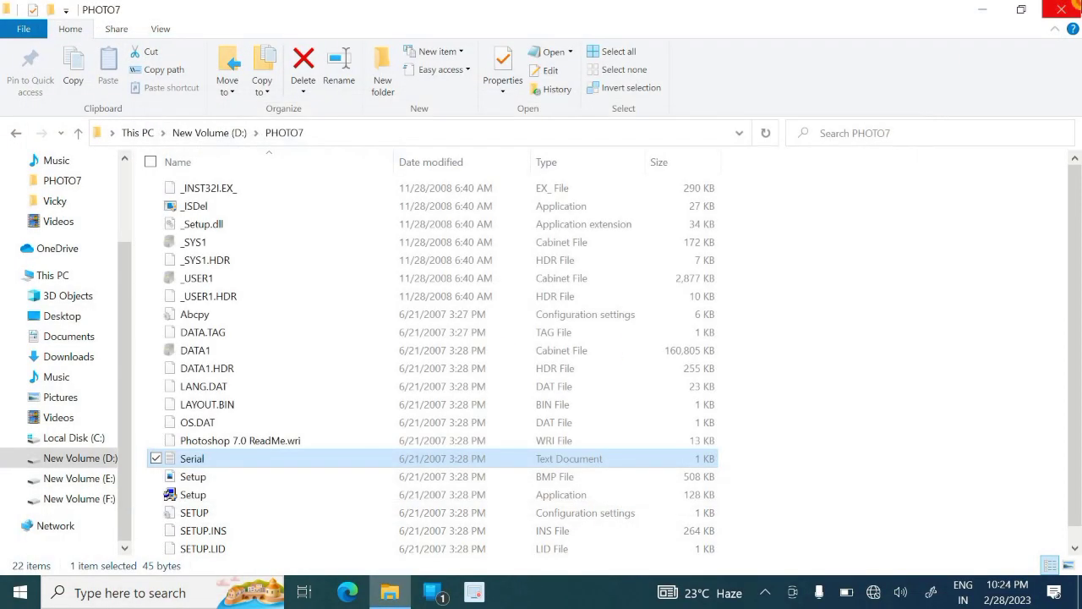
left_click(390, 591)
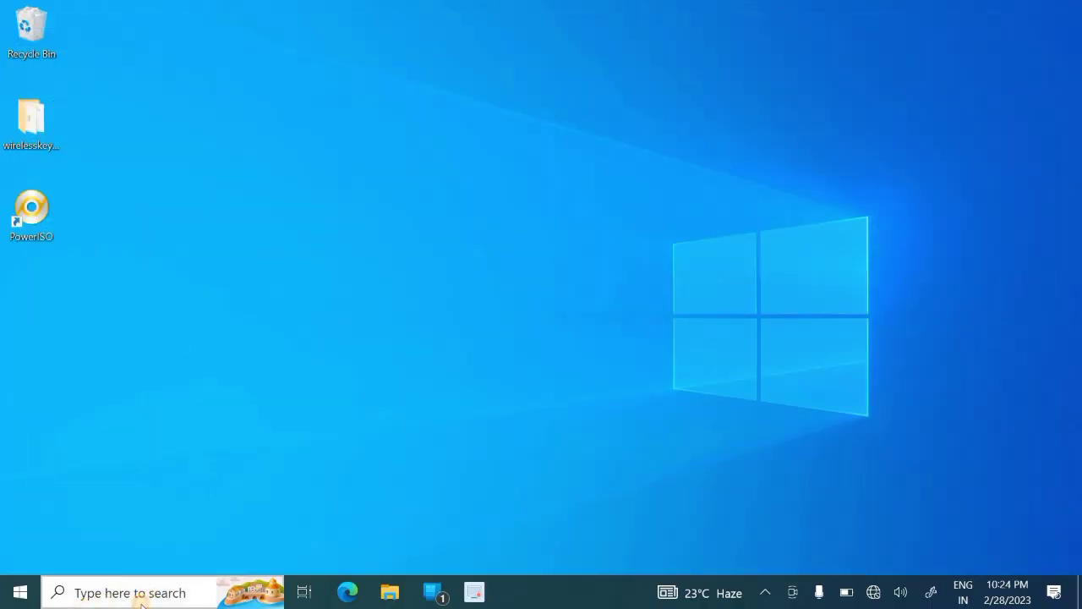
Search Windows for 'photo' and launch Adobe Photoshop 7.0 from the results
left_click(142, 597)
type("p")
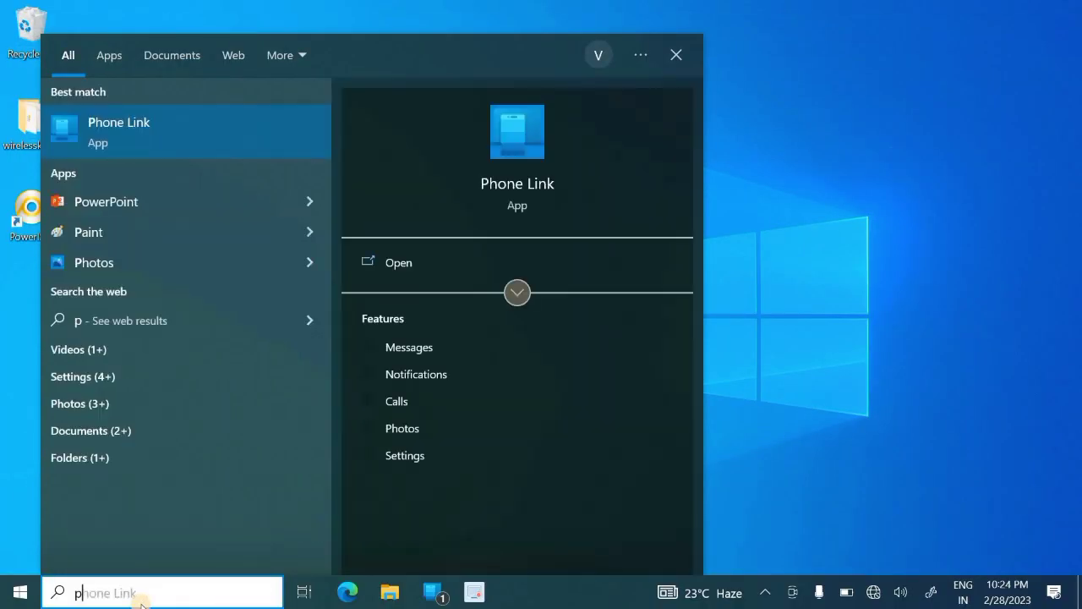
type("ho")
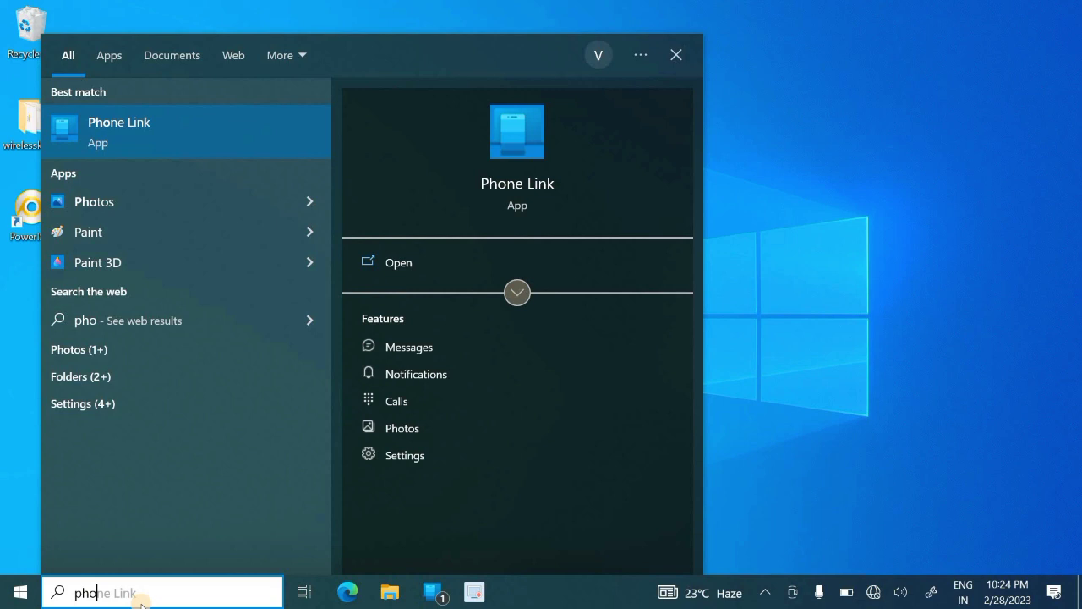
type("to")
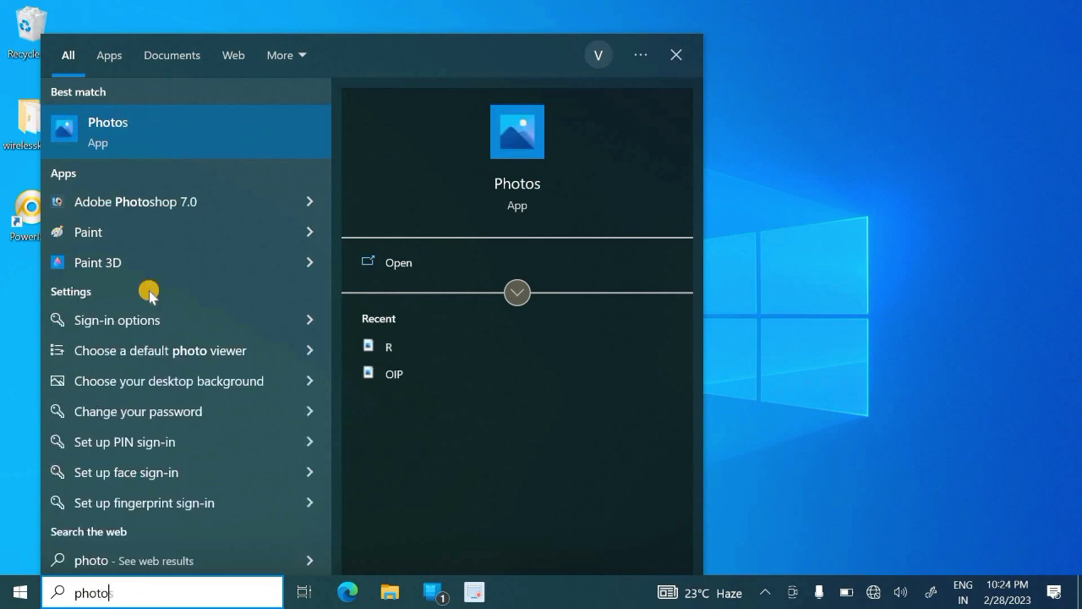
left_click(304, 201)
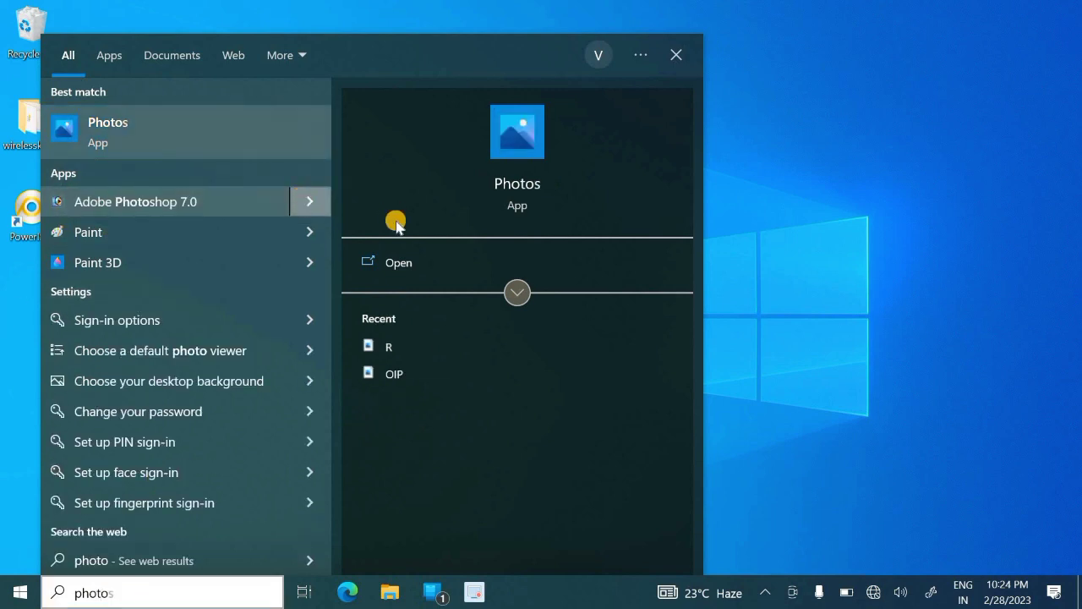
left_click(400, 262)
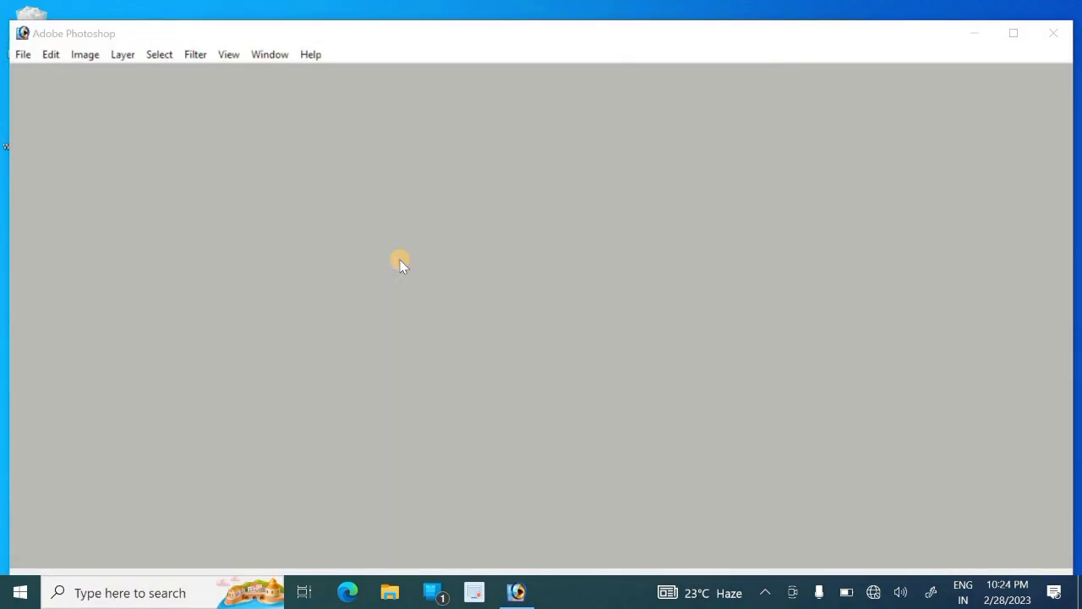
Dismiss the scratch-disk warning and registration page, then accept Web Graphics Defaults colour settings
left_click(543, 277)
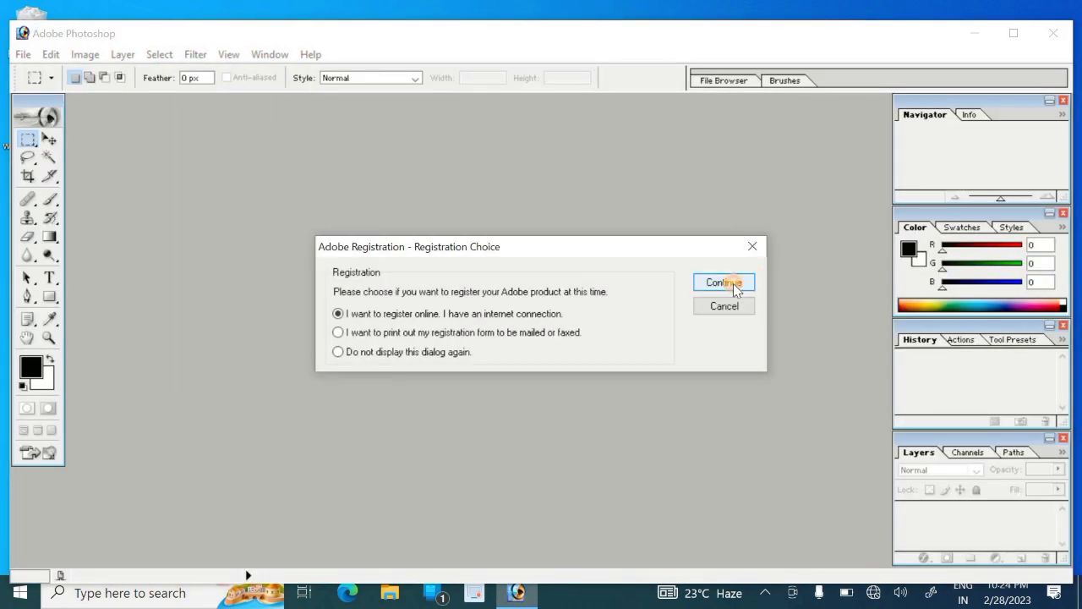
left_click(726, 283)
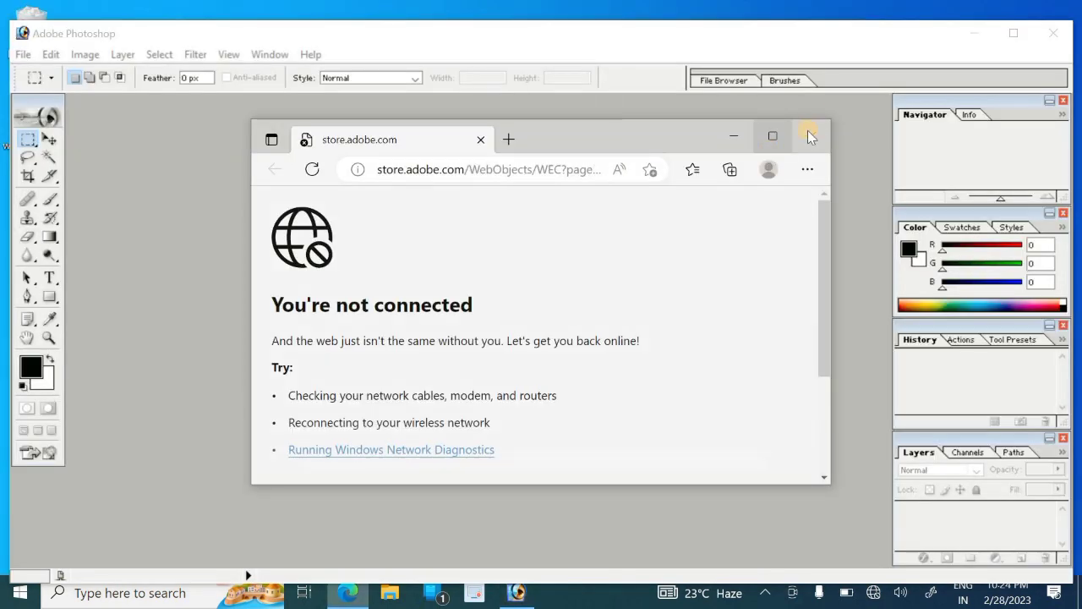
left_click(810, 136)
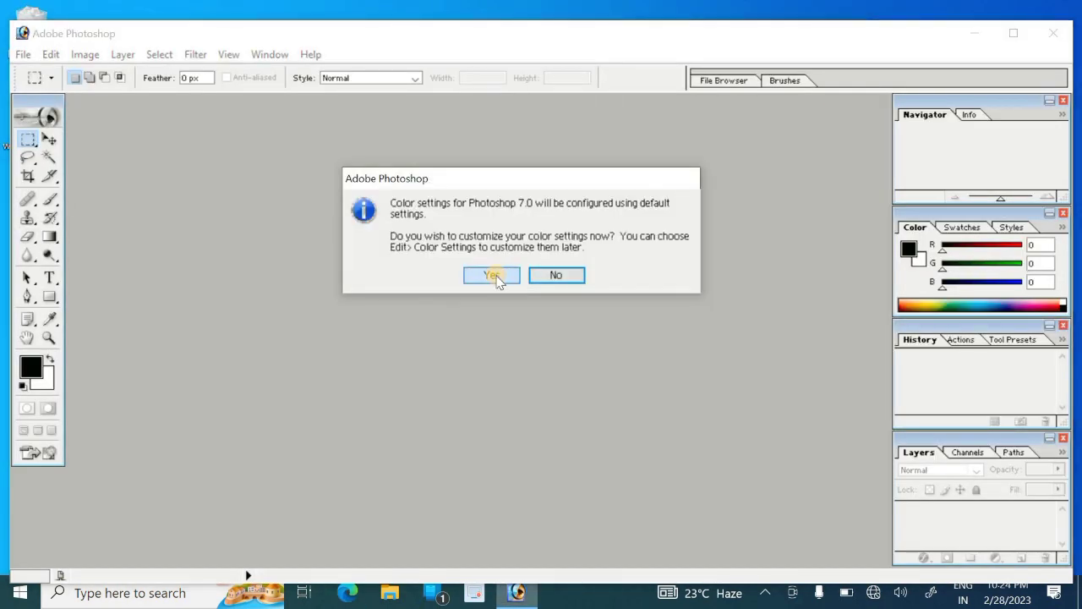
left_click(493, 277)
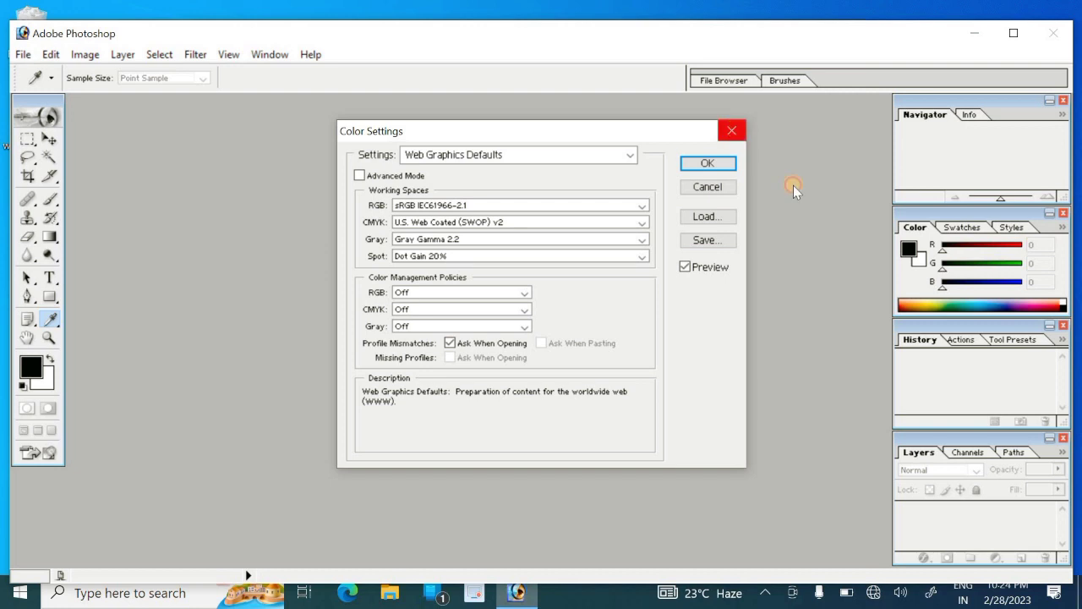
key("Return")
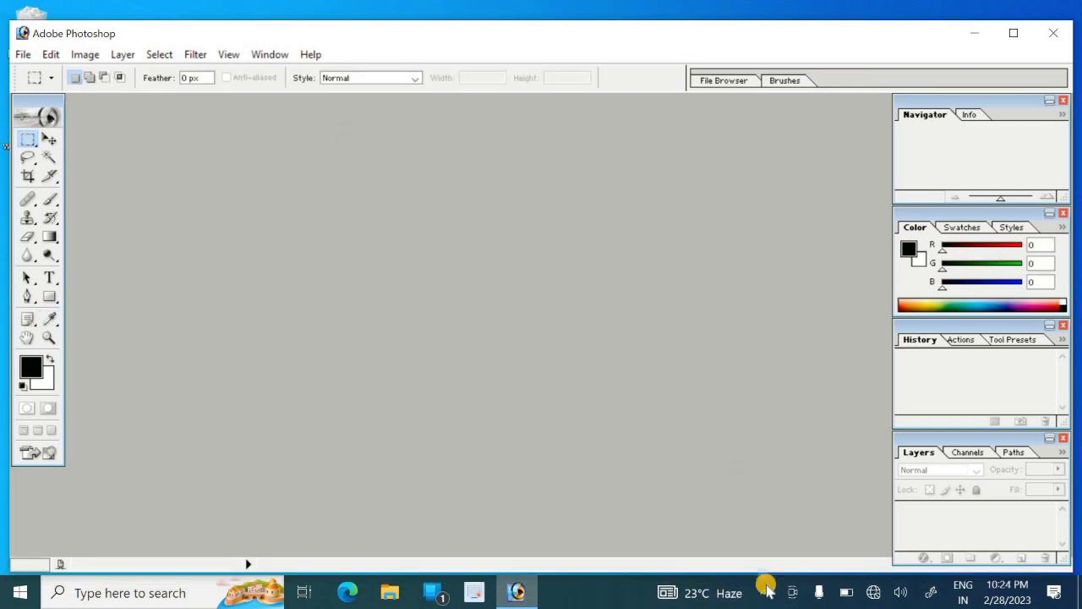